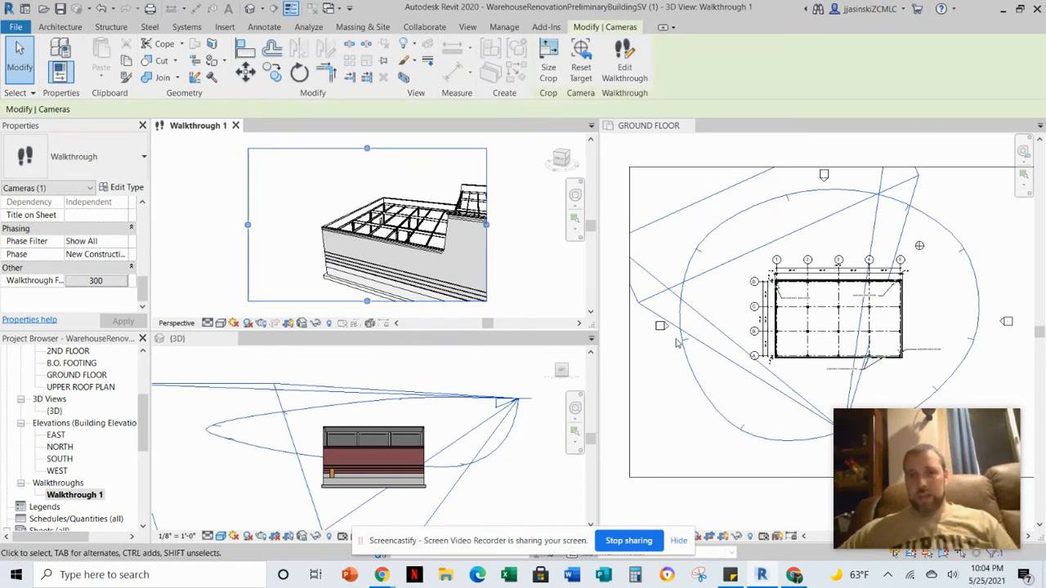
Start editing Walkthrough 1's path and show its properties.
click(624, 61)
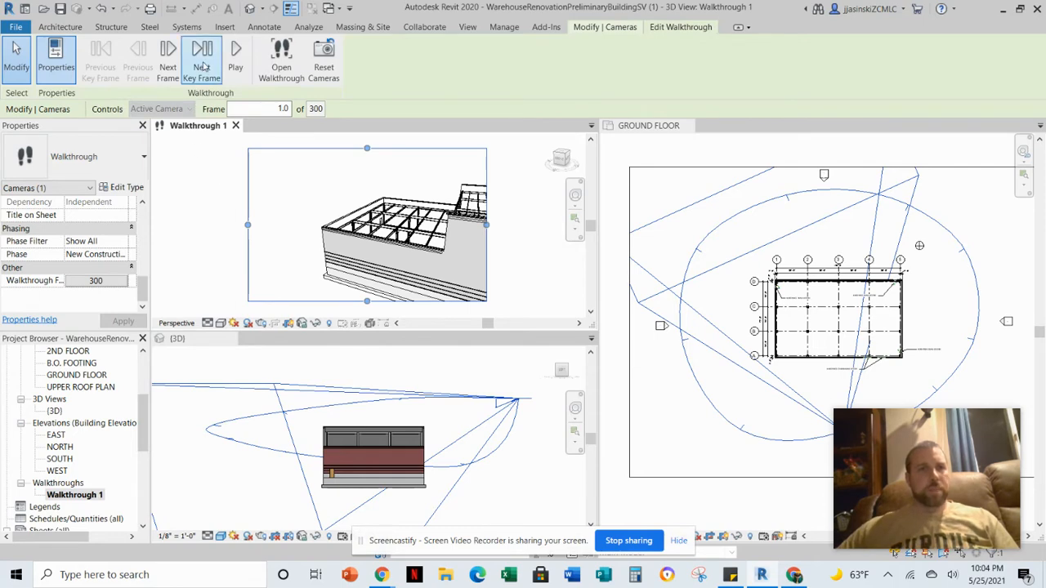
click(55, 62)
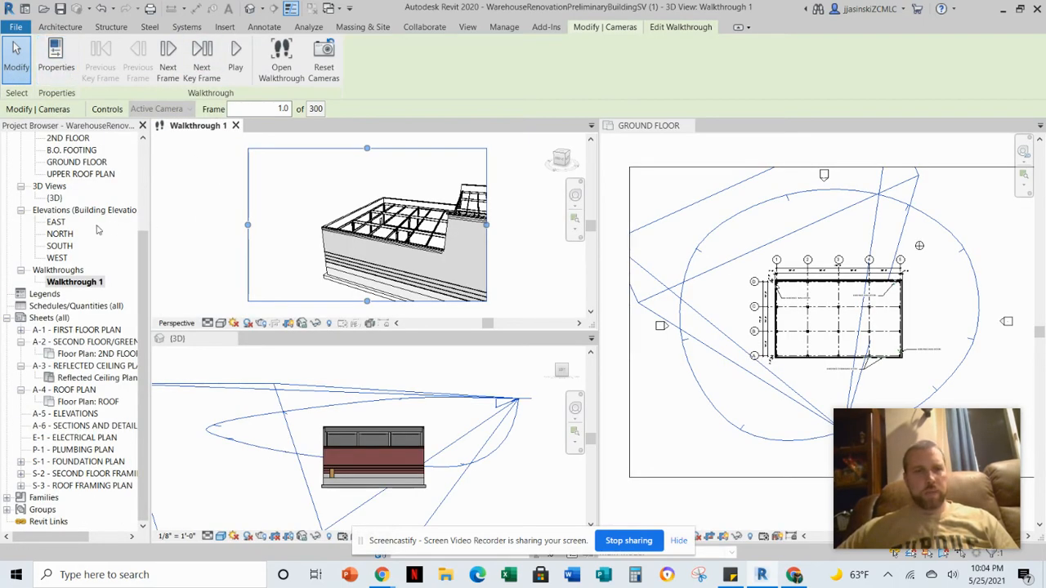
click(56, 62)
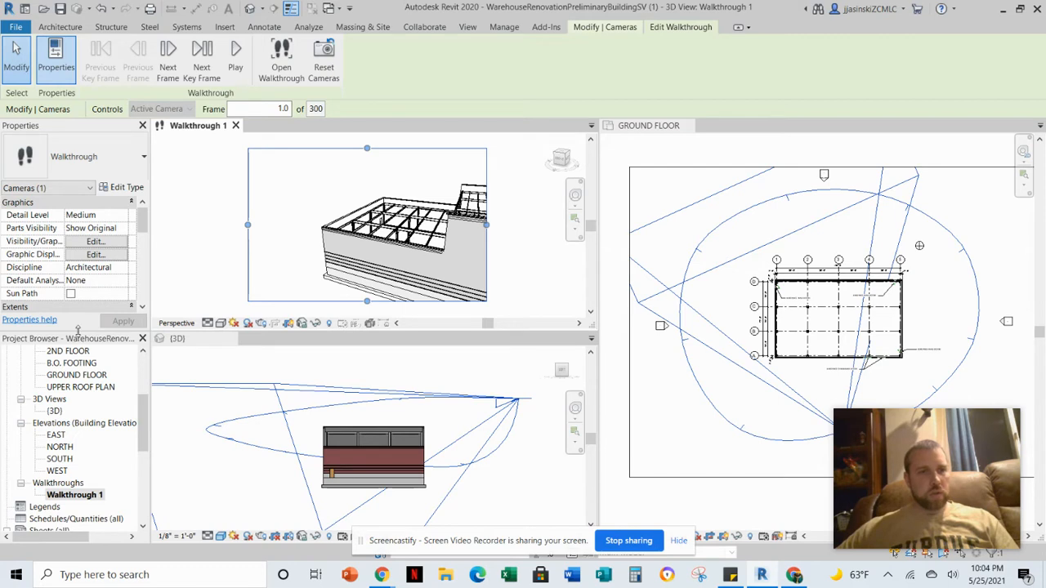
Open the walkthrough frames settings and set the total frames to 600, applying the change.
drag(77, 330, 89, 393)
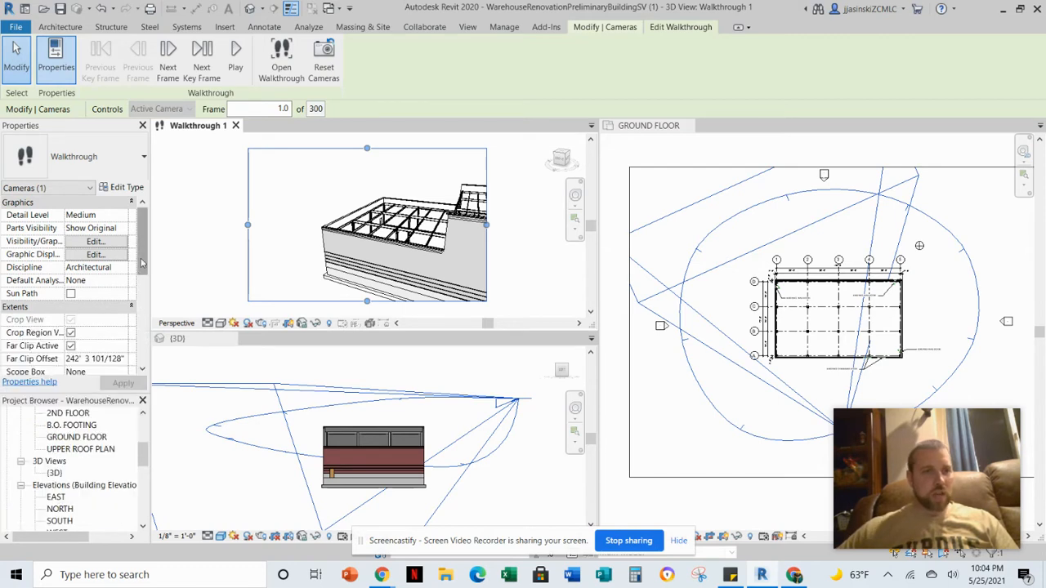
drag(142, 261, 143, 356)
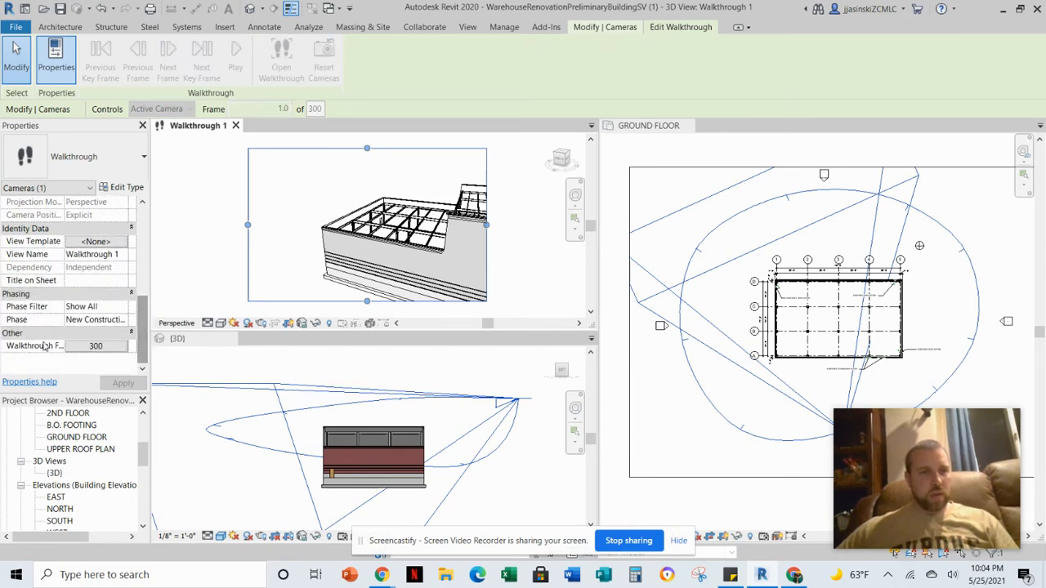
click(74, 349)
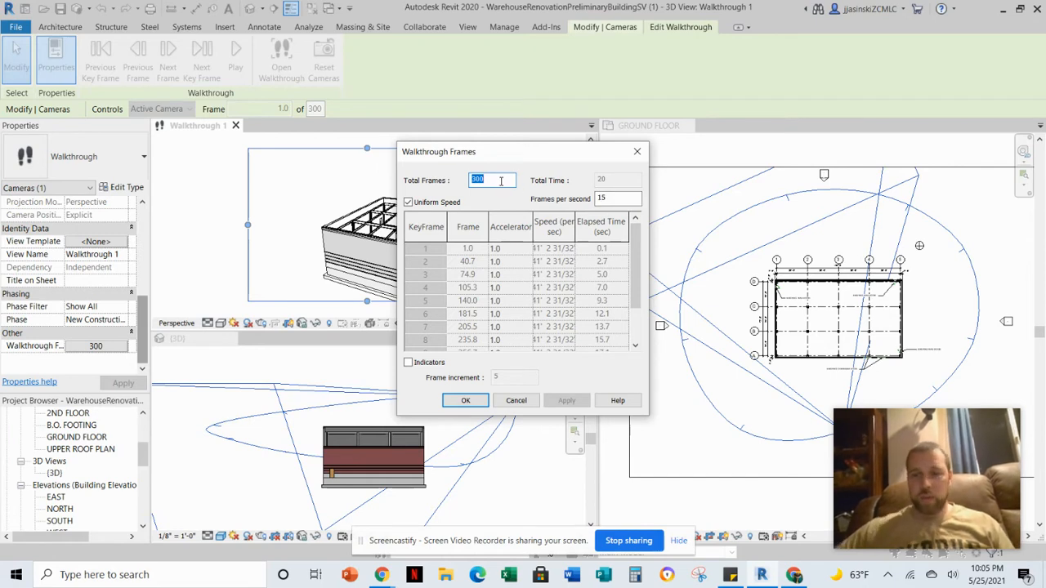
text(600)
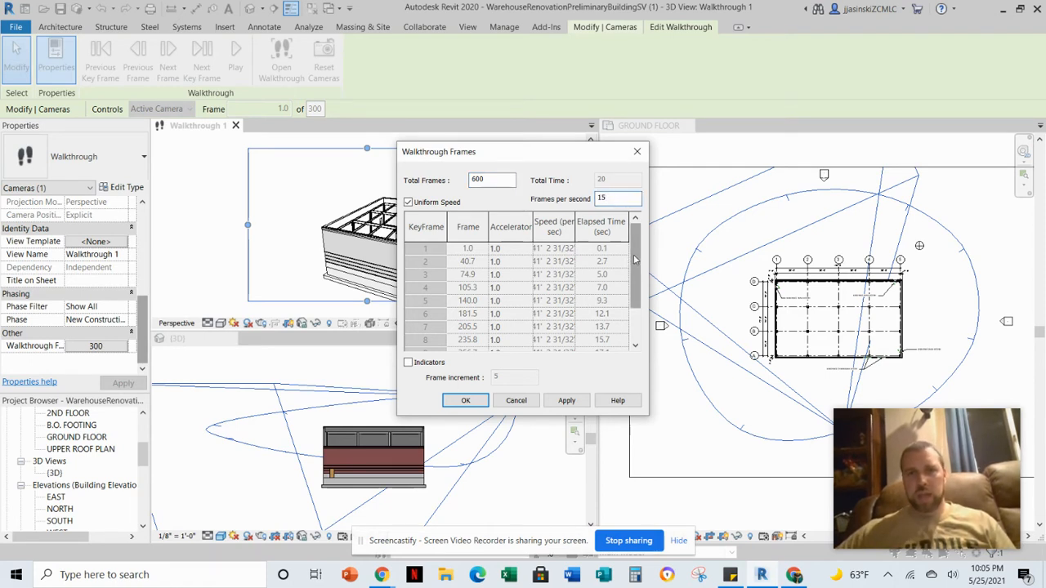
drag(634, 258, 638, 290)
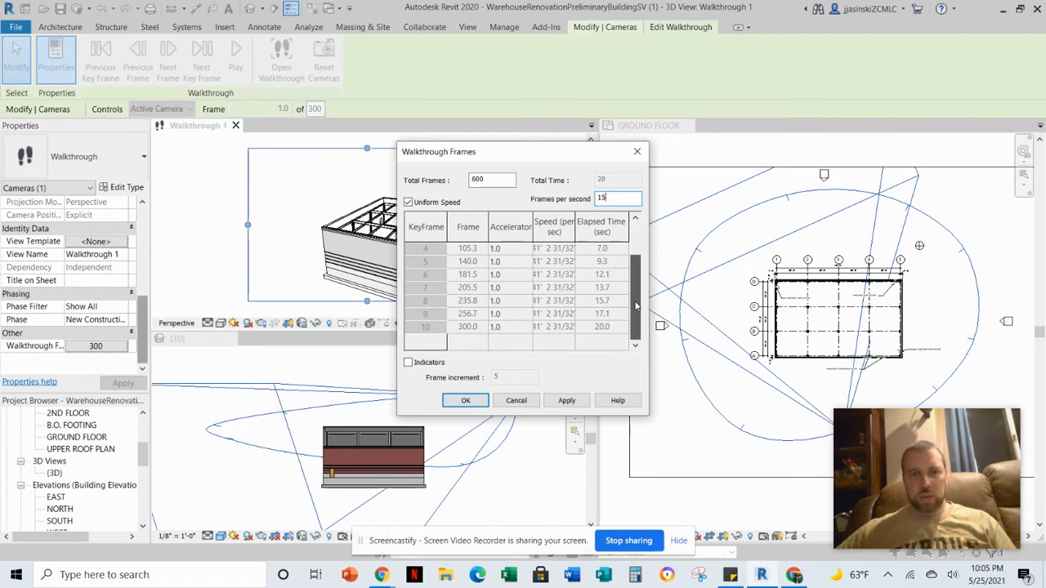
scroll(639, 290, up, 1)
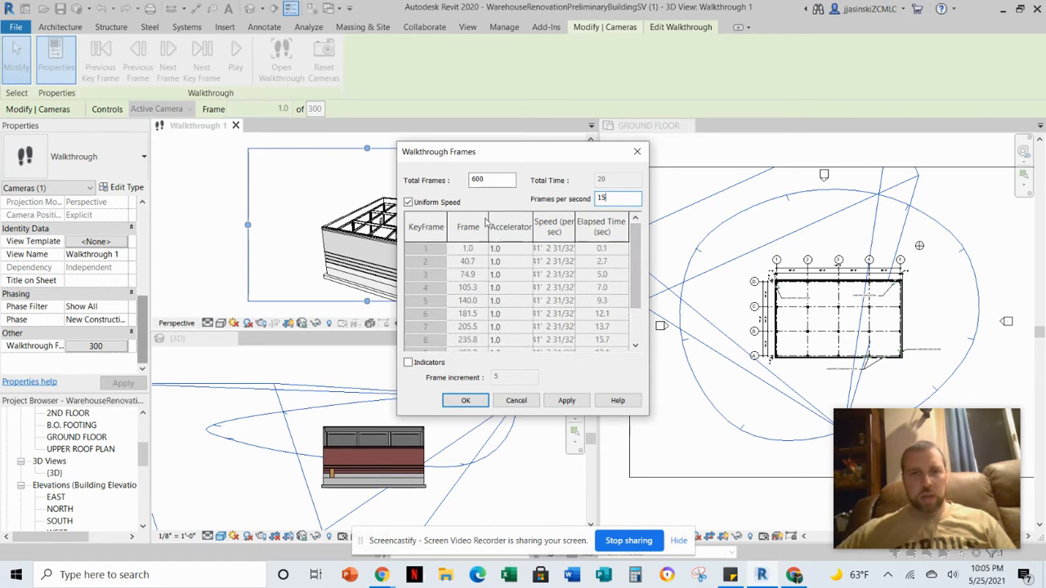
click(565, 400)
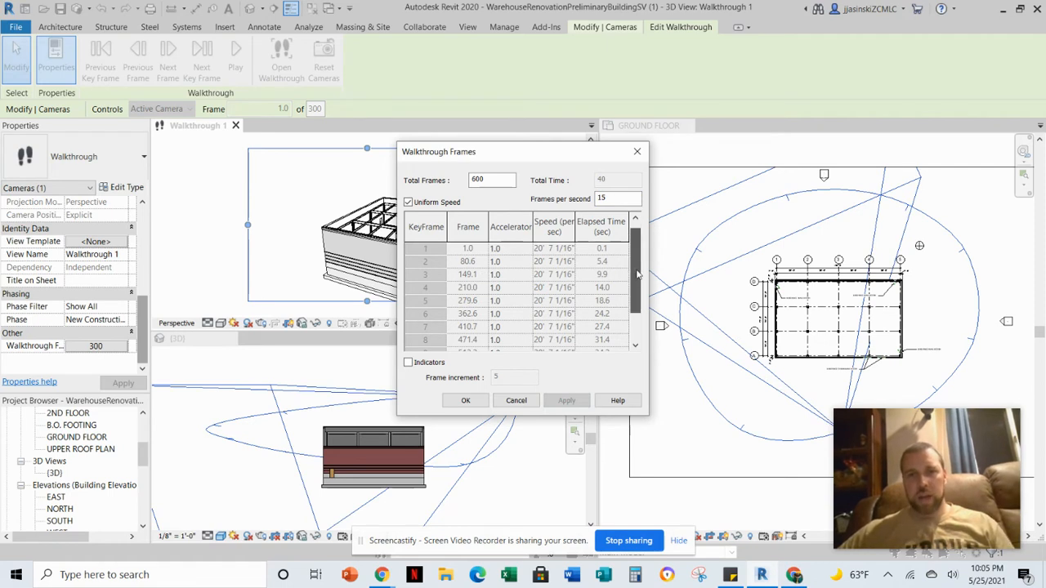
Set the walkthrough's frames per second to 24 and apply.
drag(637, 271, 640, 297)
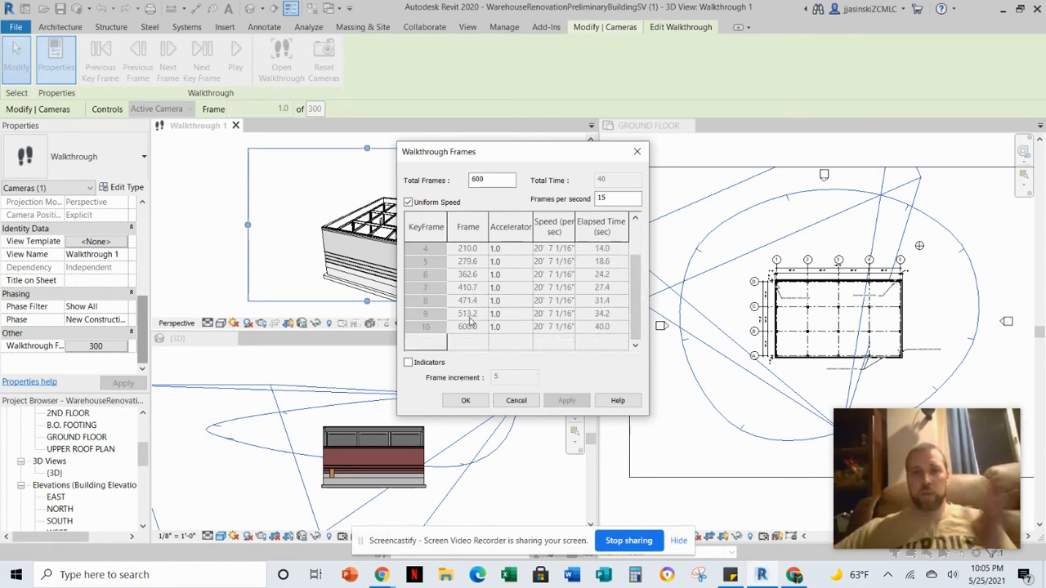
double_click(602, 198)
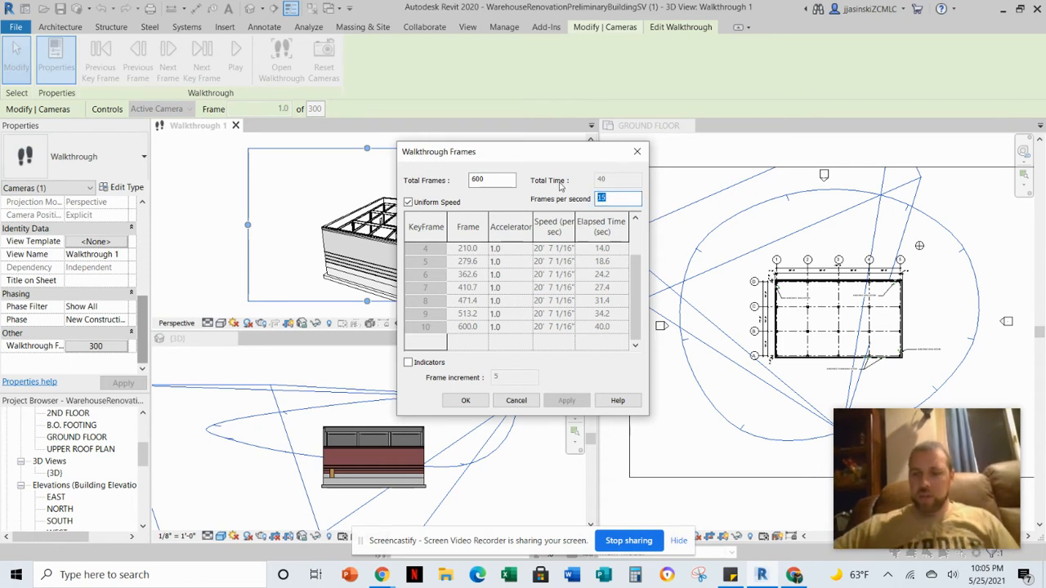
text(24)
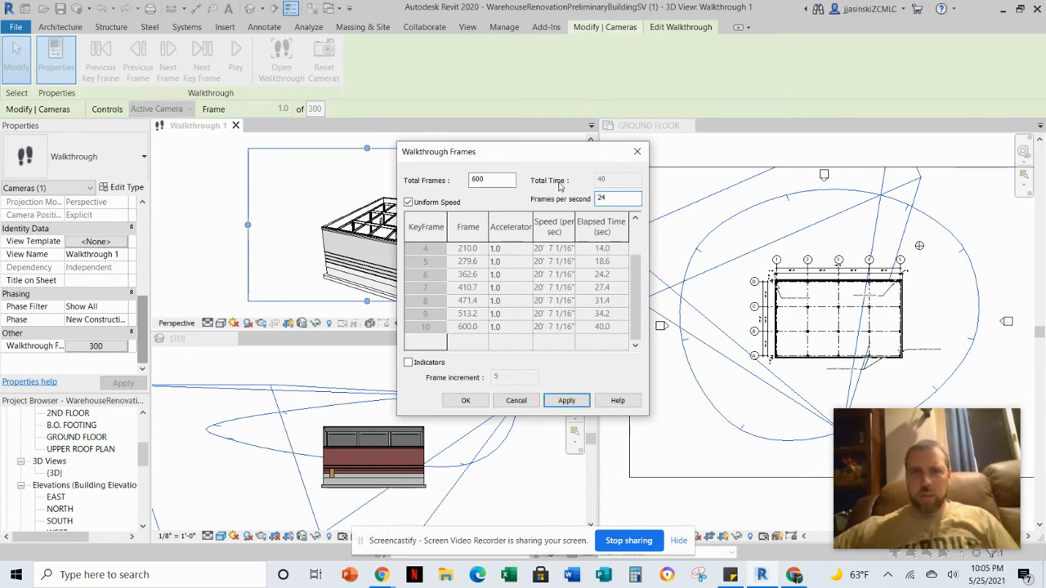
click(567, 402)
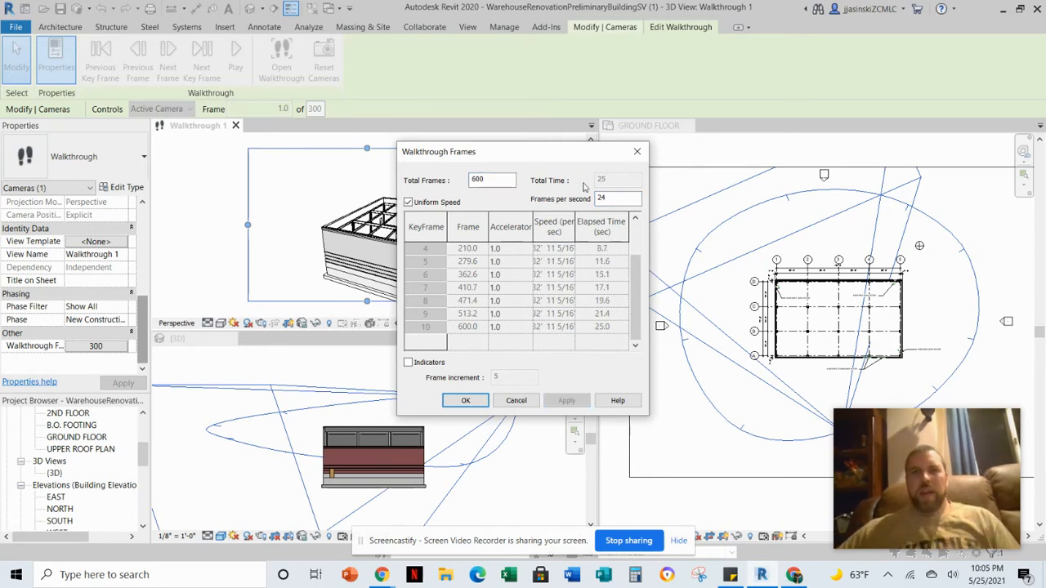
Set the walkthrough's total frames to 250 and apply.
double_click(476, 179)
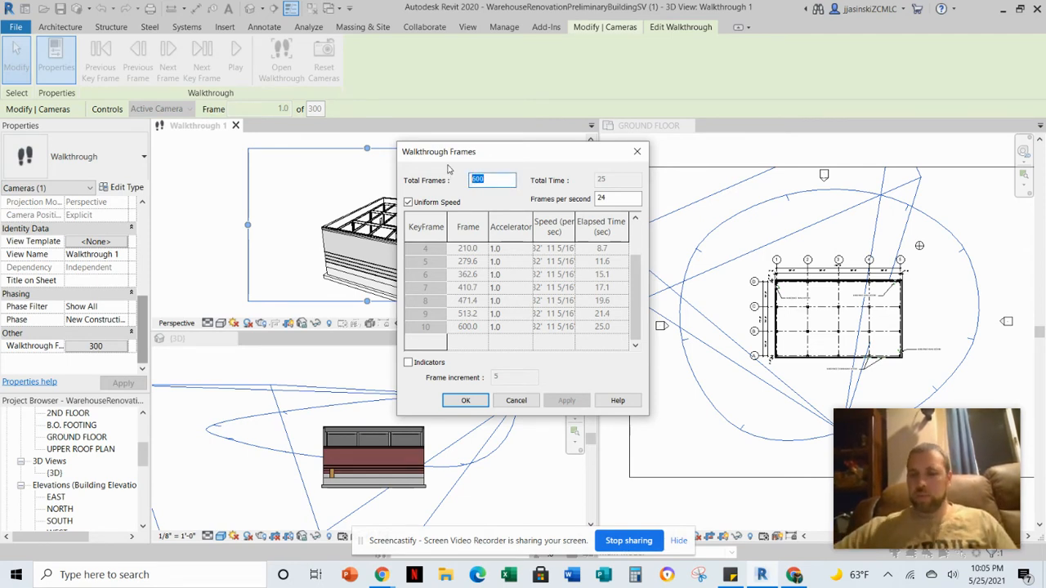
text(250)
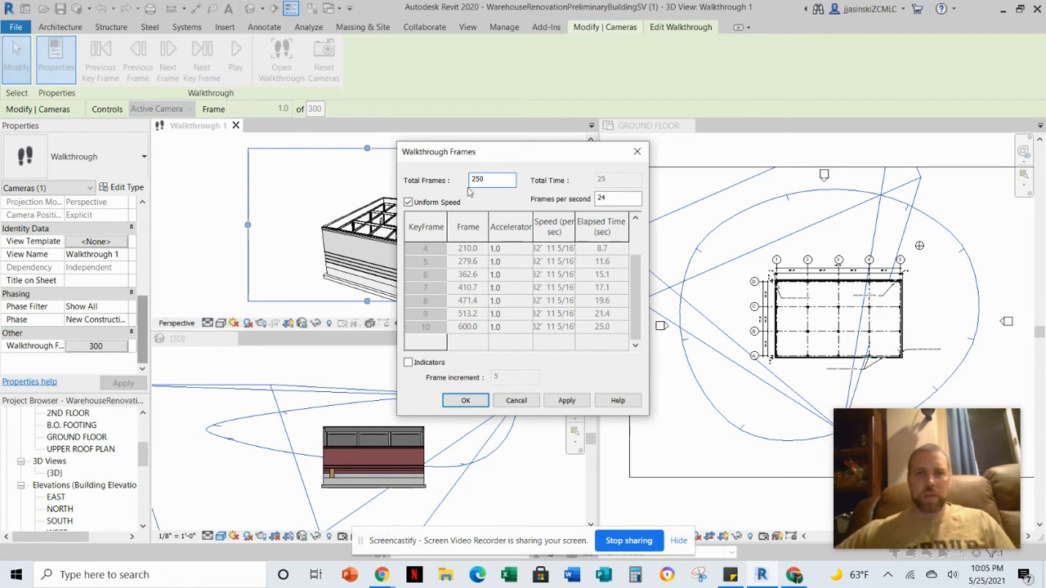
click(566, 400)
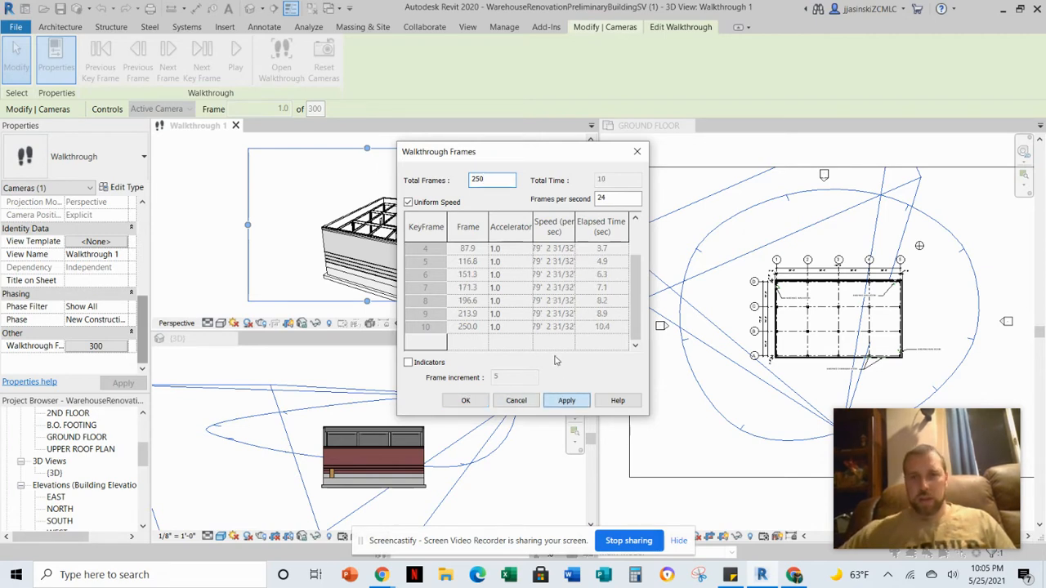
Turn off uniform speed, set keyframe 5's accelerator to 0.5, and apply the frame settings.
click(607, 198)
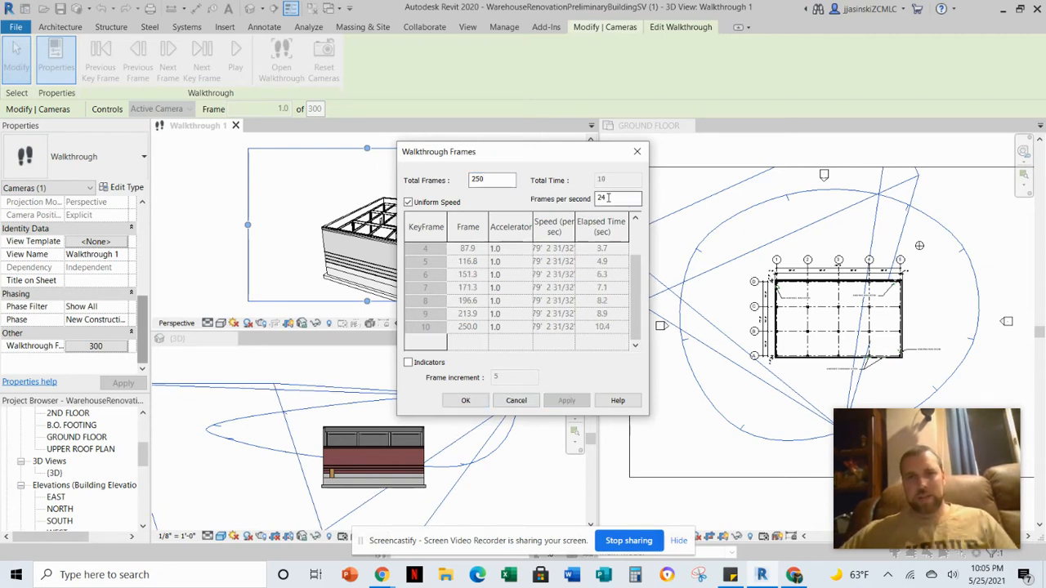
double_click(607, 198)
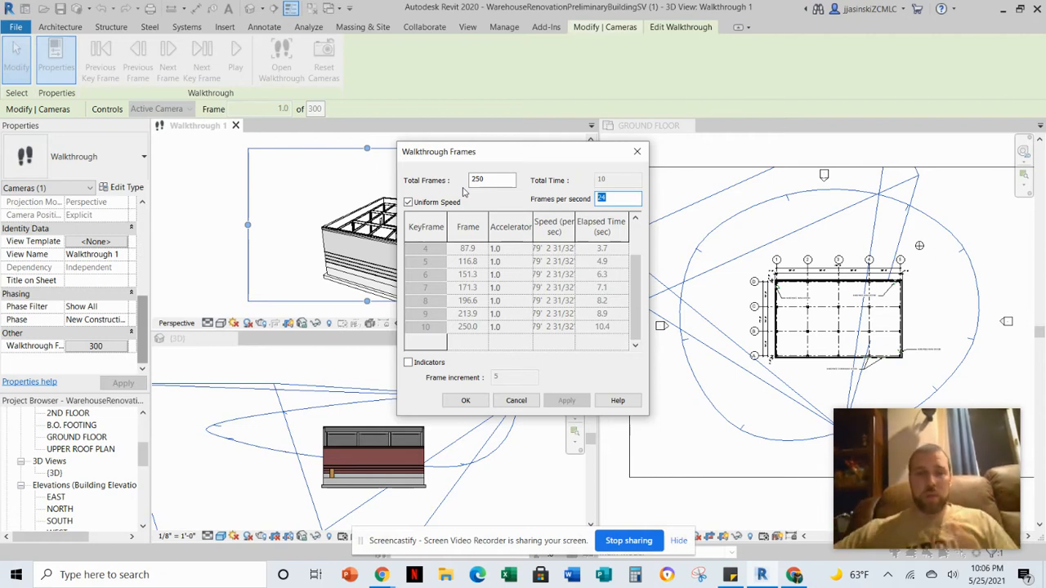
click(407, 202)
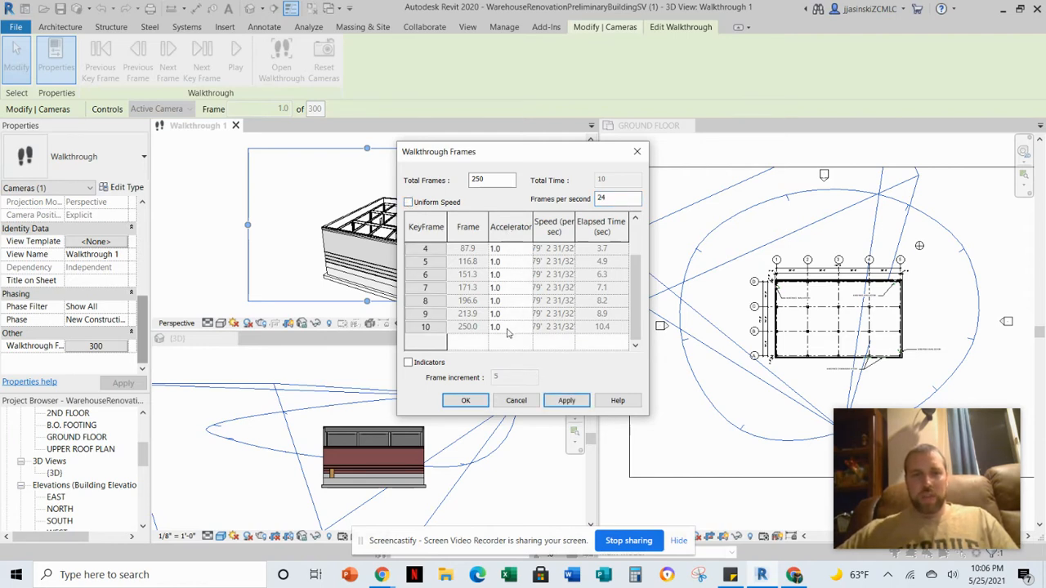
click(498, 262)
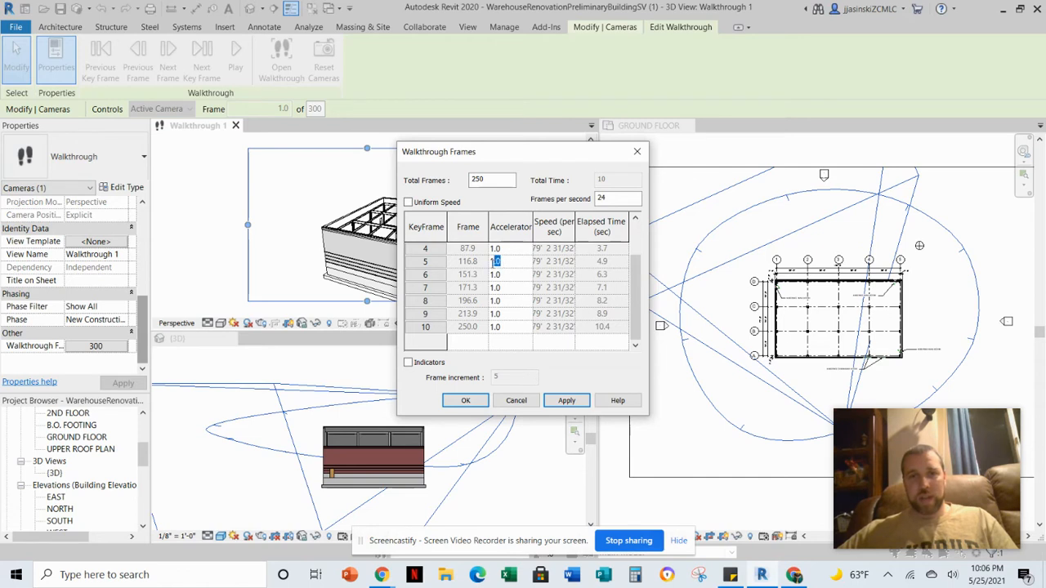
text(0.5)
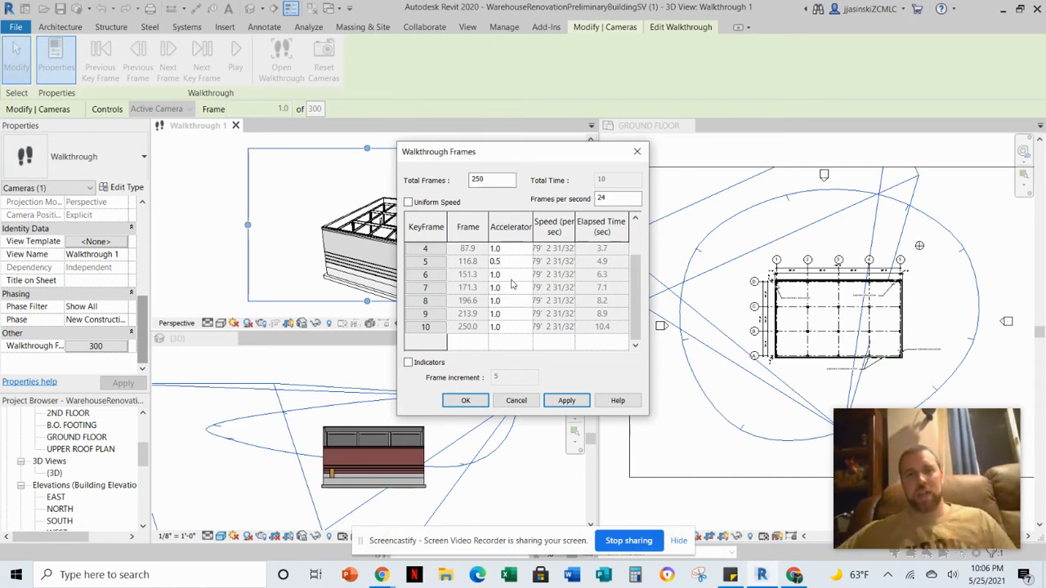
click(566, 400)
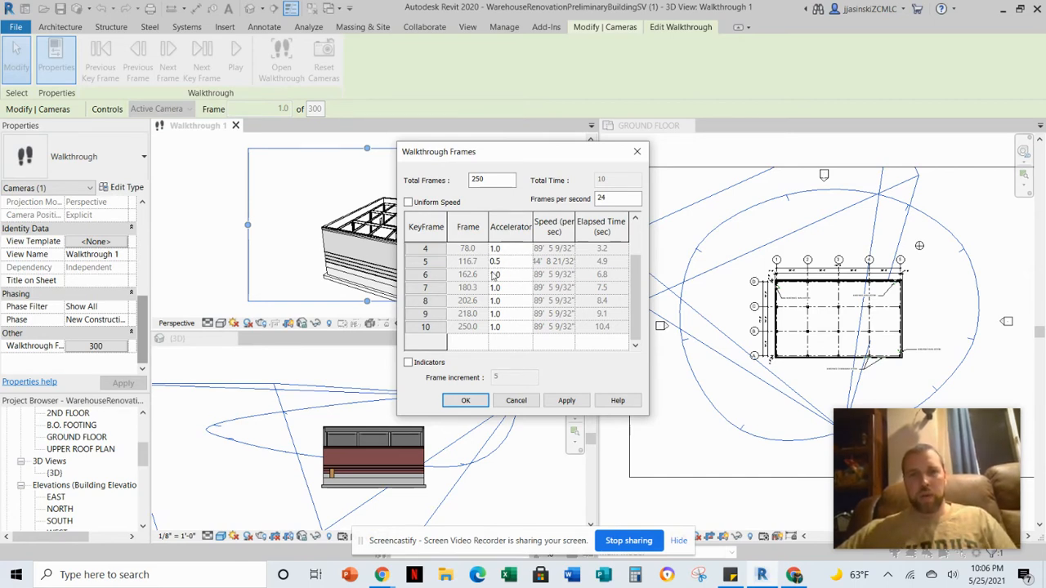
click(464, 402)
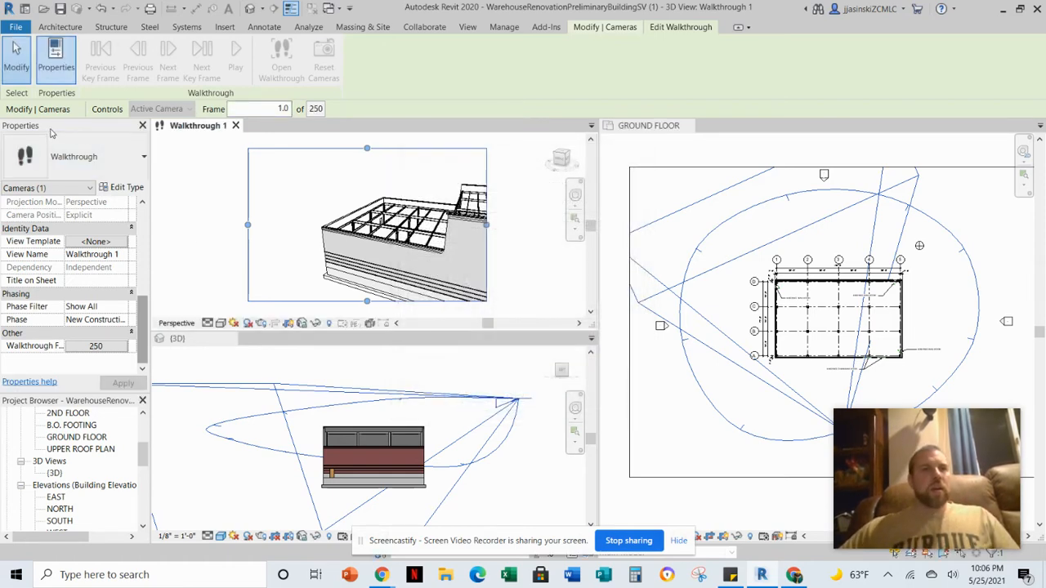
Start exporting the walkthrough as an animation.
click(14, 28)
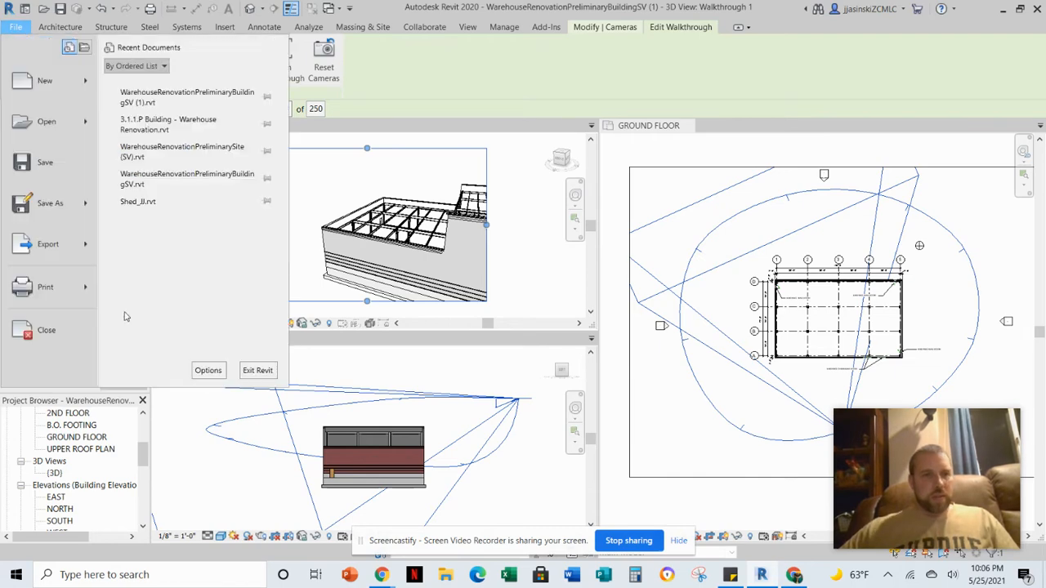
click(57, 251)
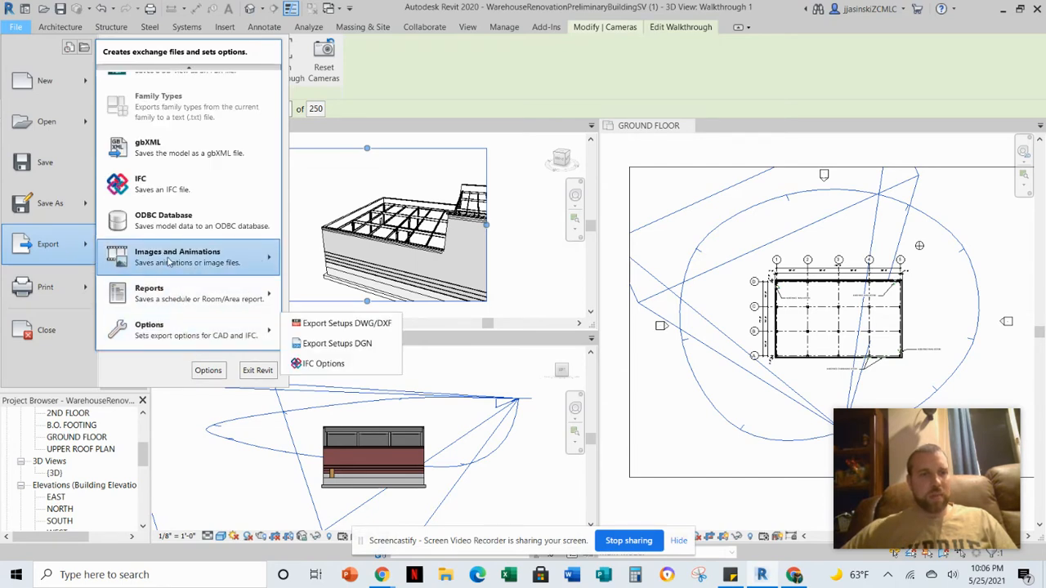
mouse_move(167, 260)
click(59, 254)
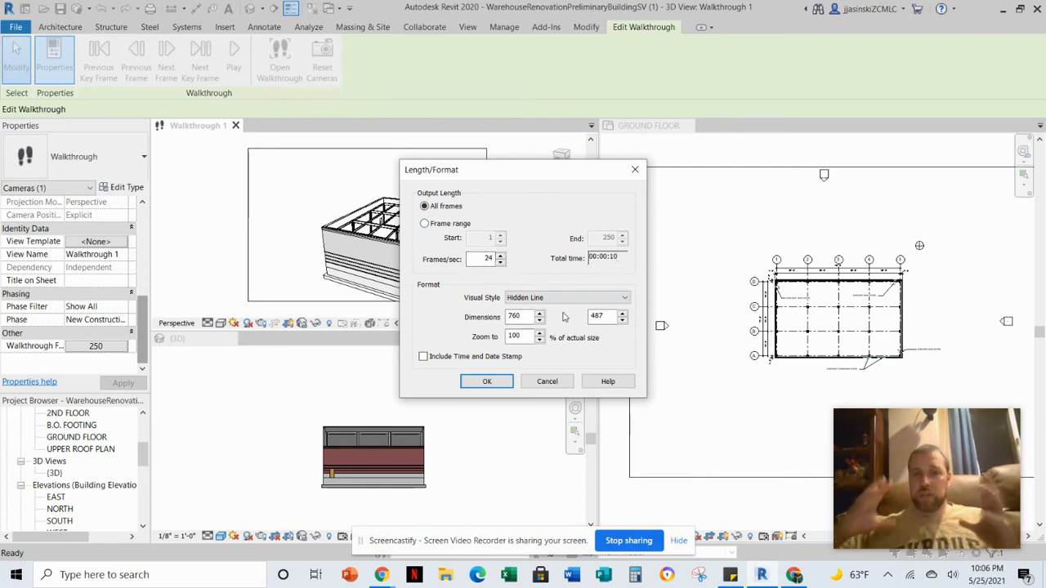
Set the export visual style to Realistic and confirm the length and format settings.
click(528, 299)
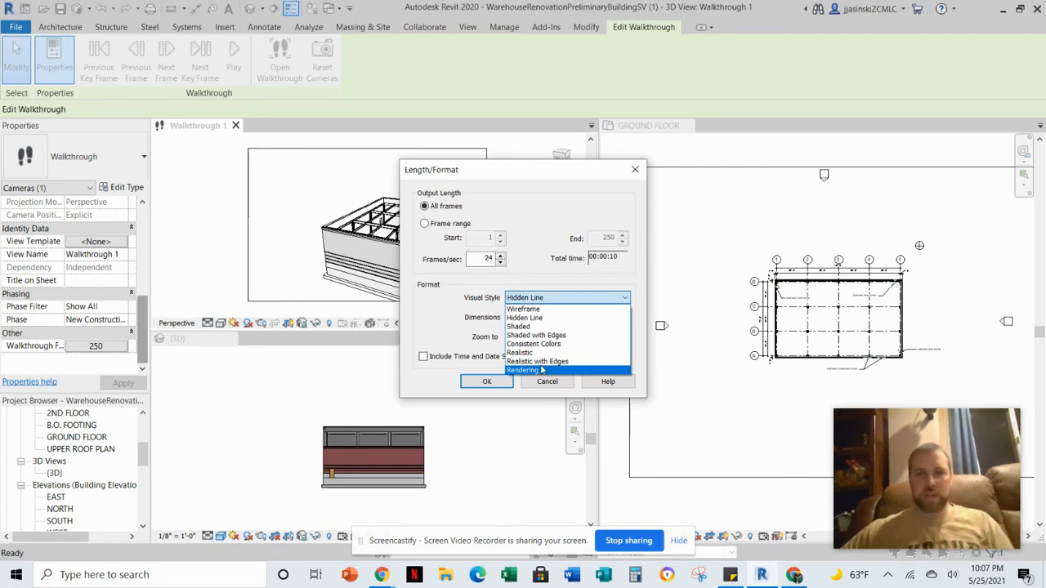
click(525, 354)
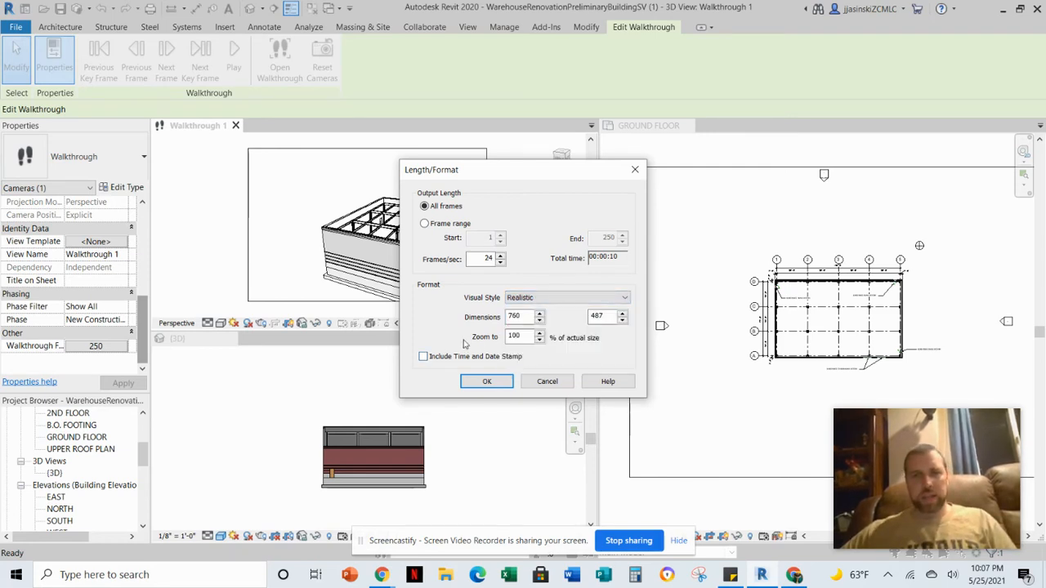
click(486, 382)
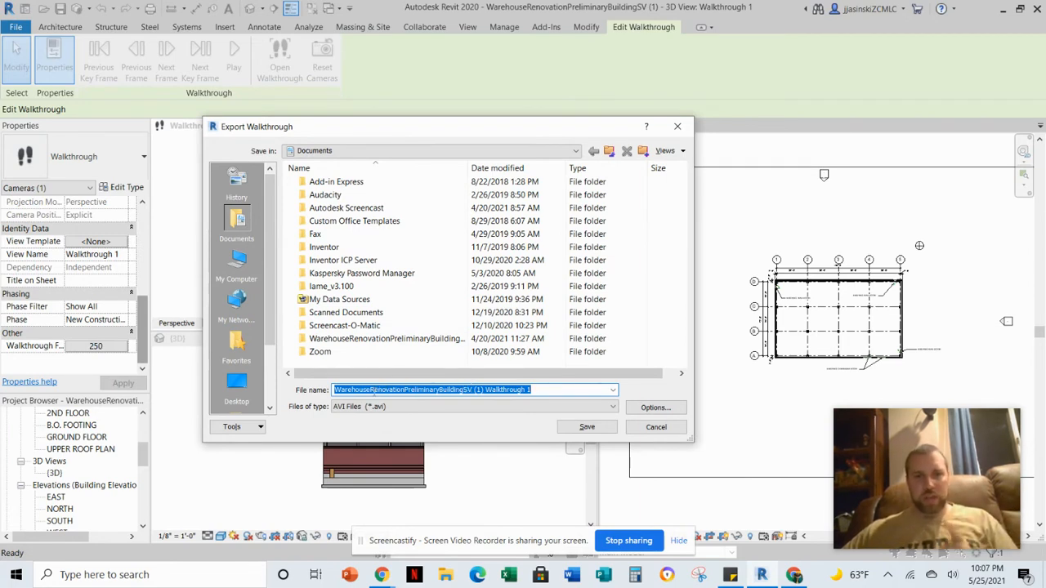
Save the walkthrough export as an AVI file to the Desktop.
click(351, 407)
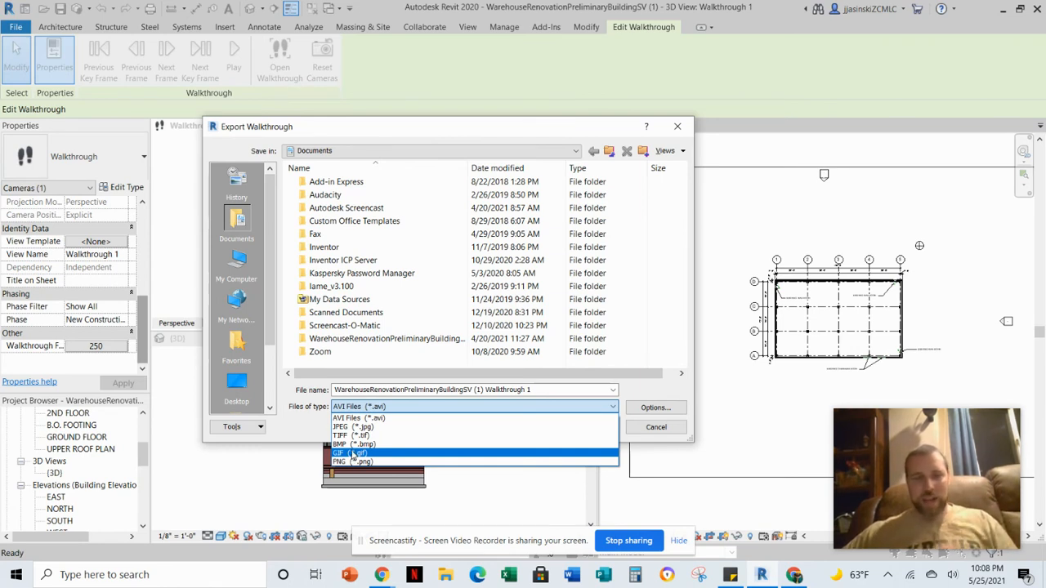
click(353, 418)
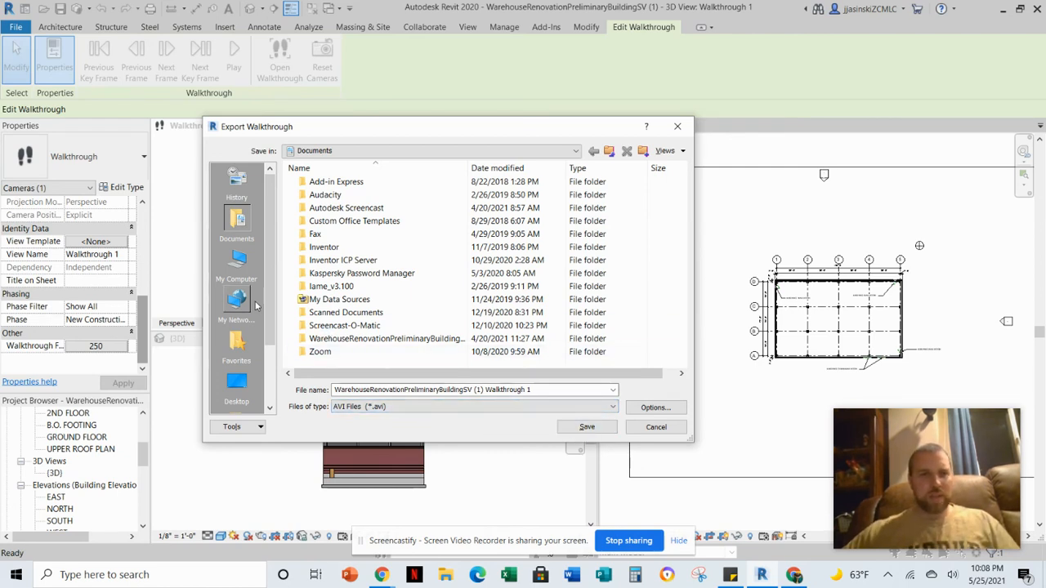
click(236, 384)
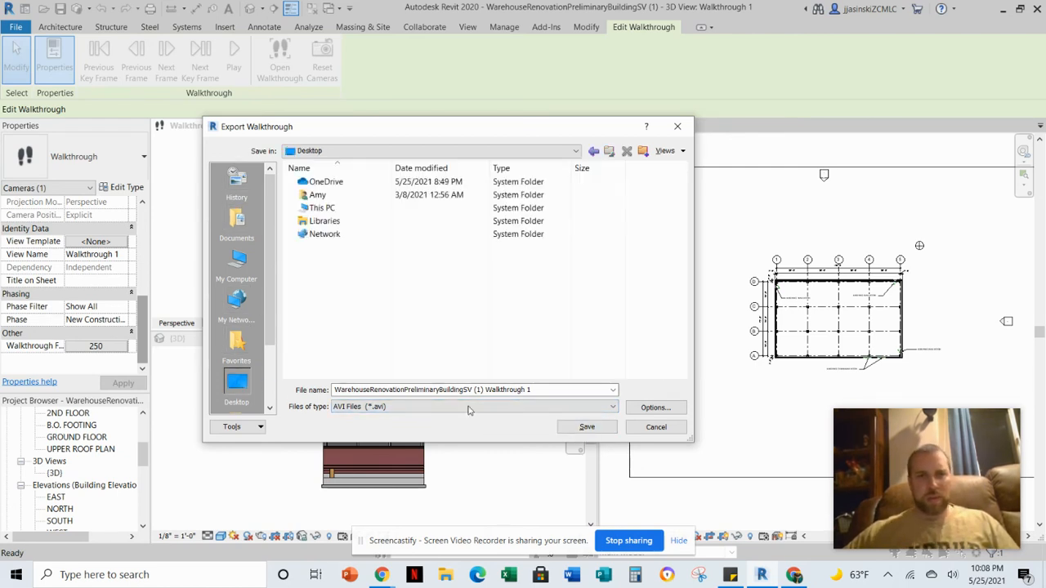
click(586, 427)
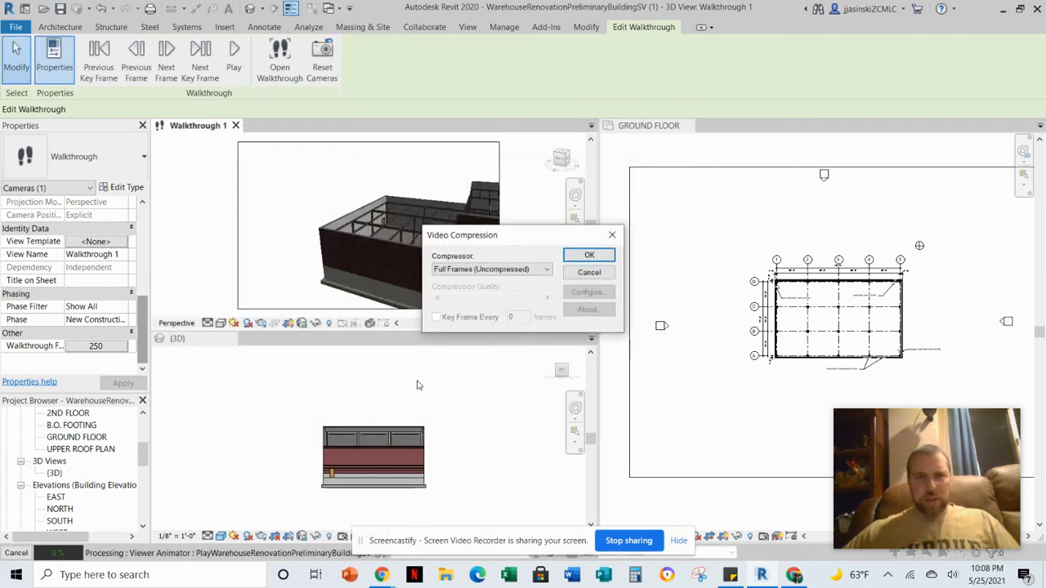
Keep the Full Frames (Uncompressed) compressor and confirm the video compression.
click(472, 273)
click(487, 270)
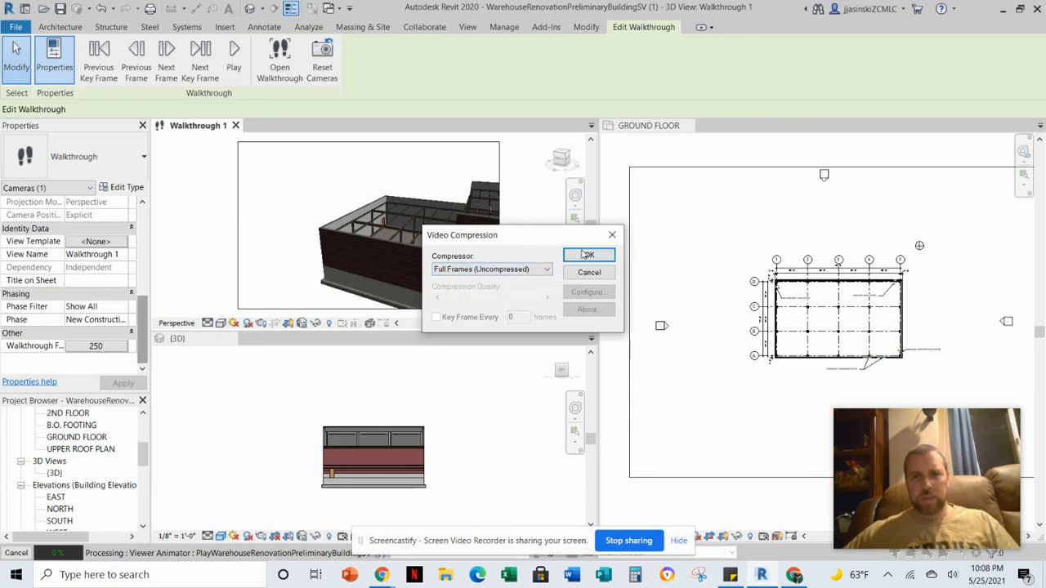
click(589, 254)
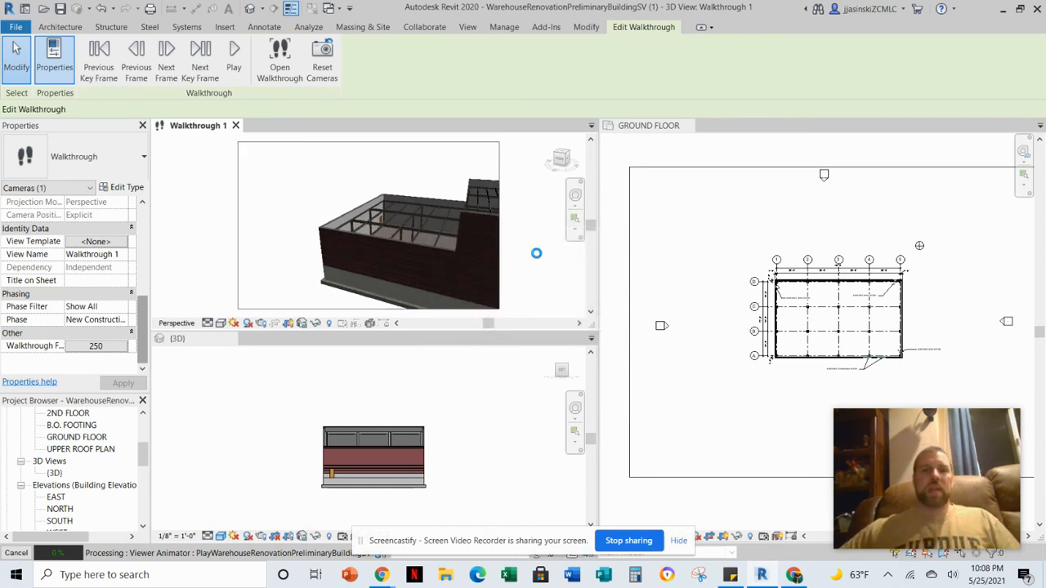